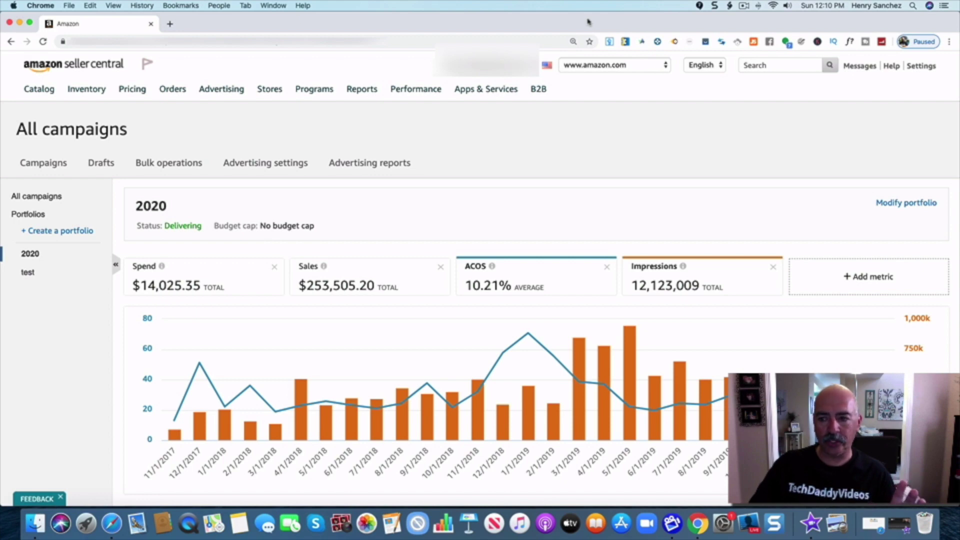
# Go to Shipping Settings from the Settings menu to view the existing templates, including Nationwide Prime
pyautogui.moveTo(920, 72)
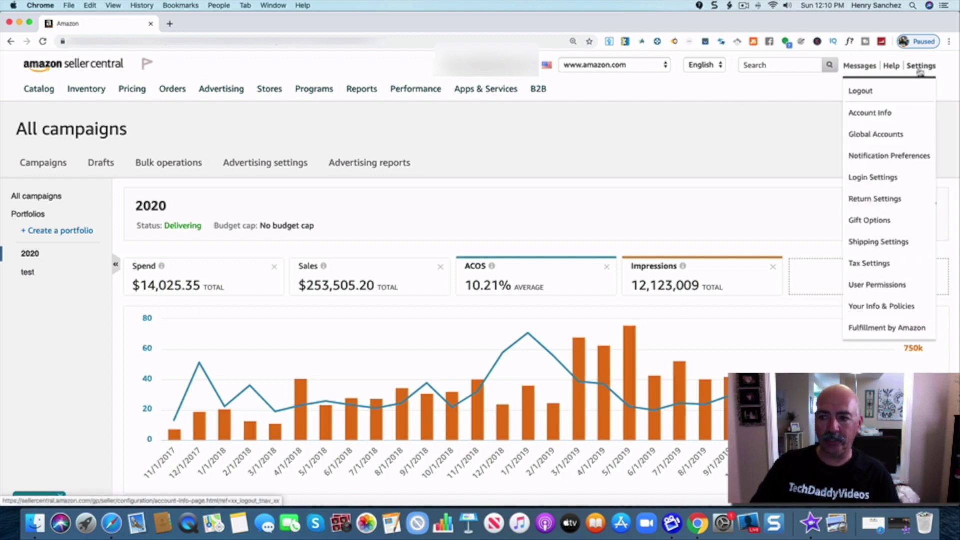
pyautogui.click(878, 242)
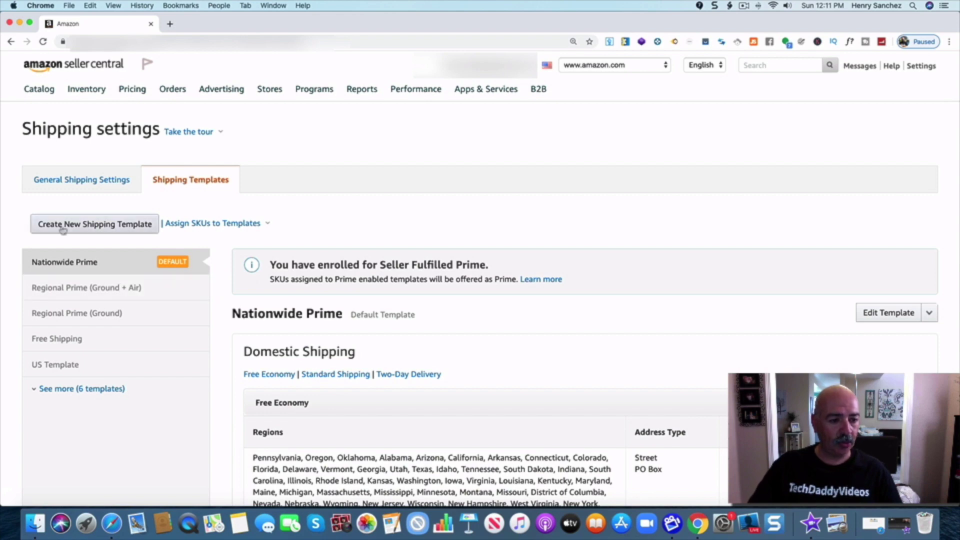
# Create a new Parcel Shipping template, which opens prefilled as US Template-1
pyautogui.click(112, 226)
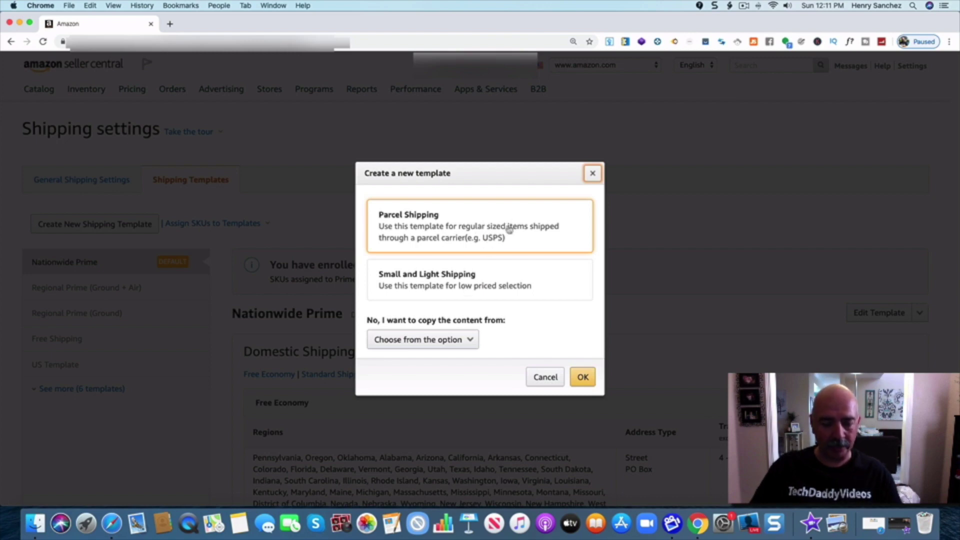
pyautogui.click(582, 377)
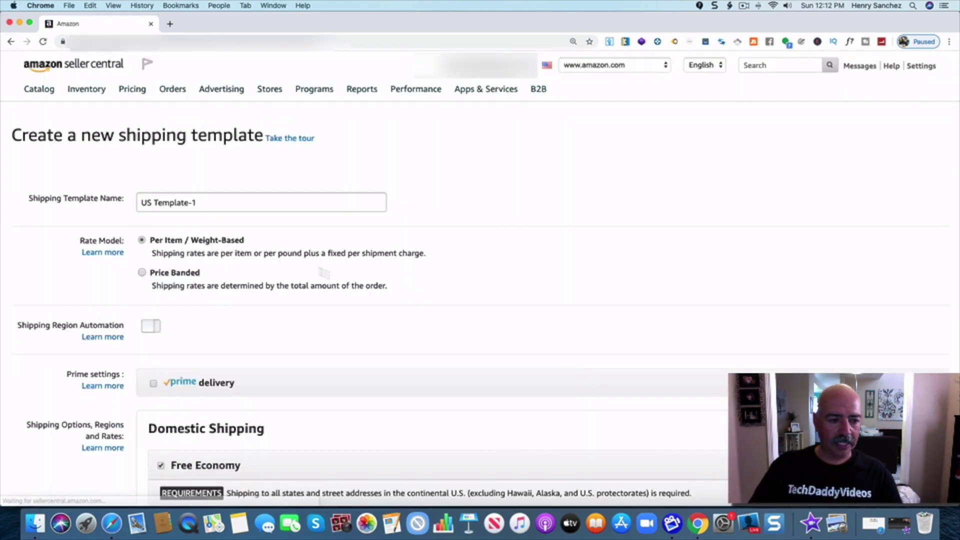
# Rename the shipping template from US Template-1 to 'National'
pyautogui.click(189, 202)
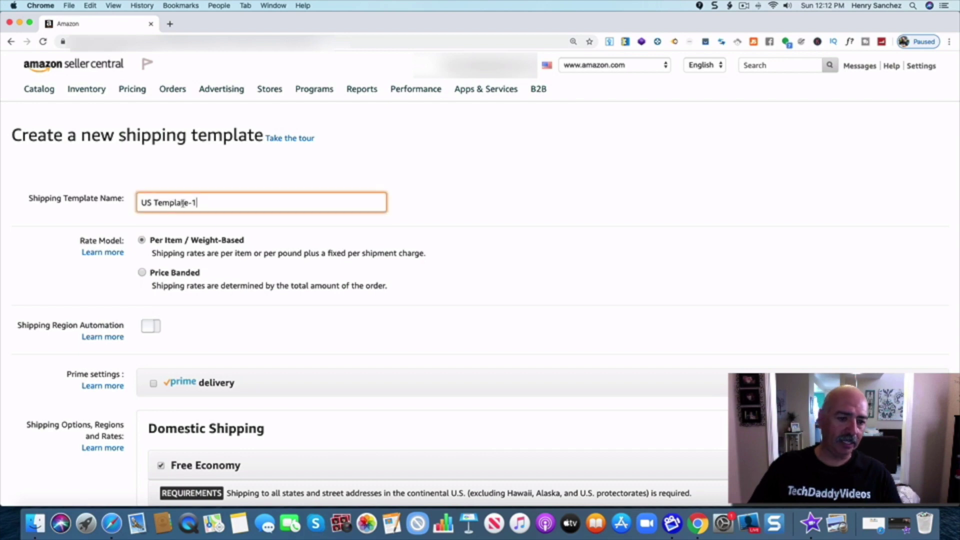
pyautogui.press('BackSpace')
pyautogui.press('BackSpace')
pyautogui.press('BackSpace')
pyautogui.press('BackSpace')
pyautogui.press('BackSpace')
pyautogui.press('BackSpace')
pyautogui.press('BackSpace')
pyautogui.press('BackSpace')
pyautogui.press('BackSpace')
pyautogui.press('BackSpace')
pyautogui.press('BackSpace')
pyautogui.press('BackSpace')
pyautogui.press('BackSpace')
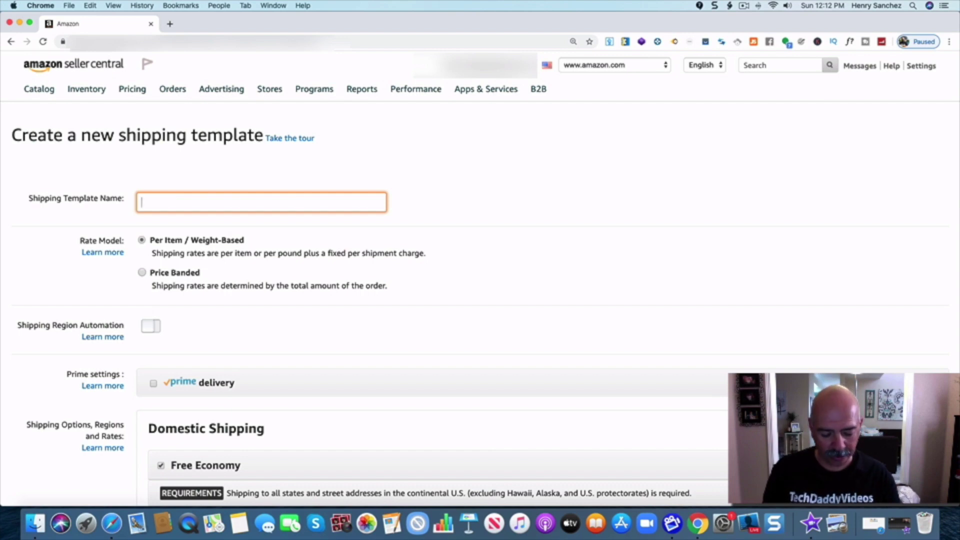
pyautogui.write('Nationa')
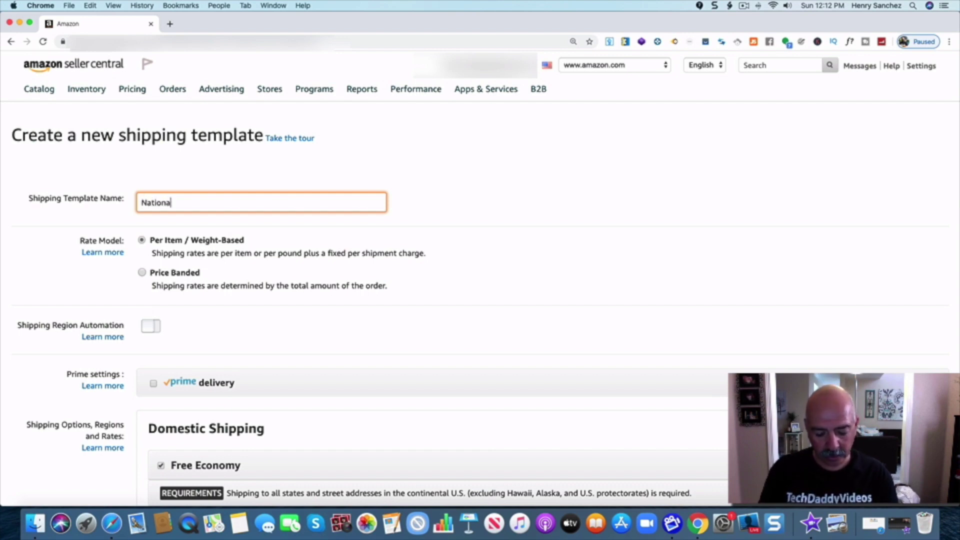
pyautogui.write('l')
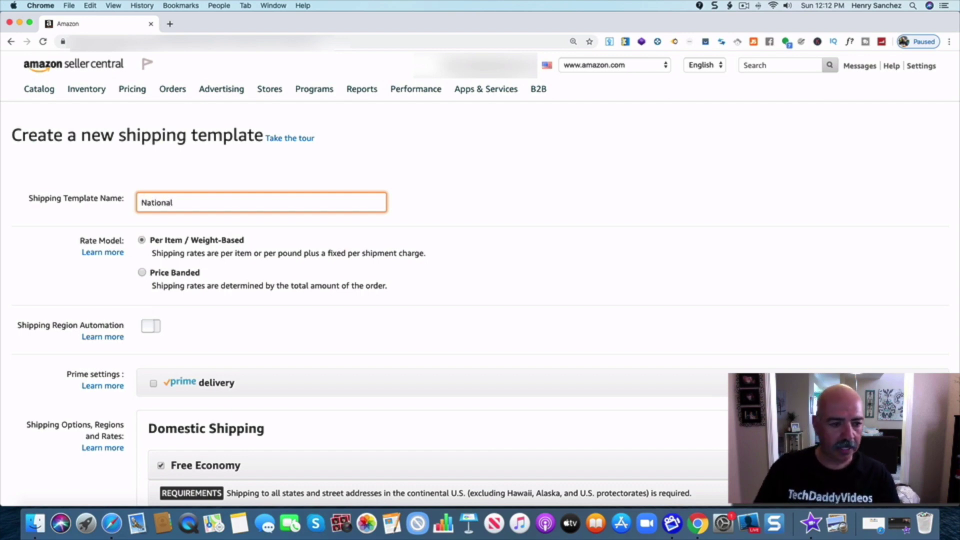
pyautogui.click(452, 209)
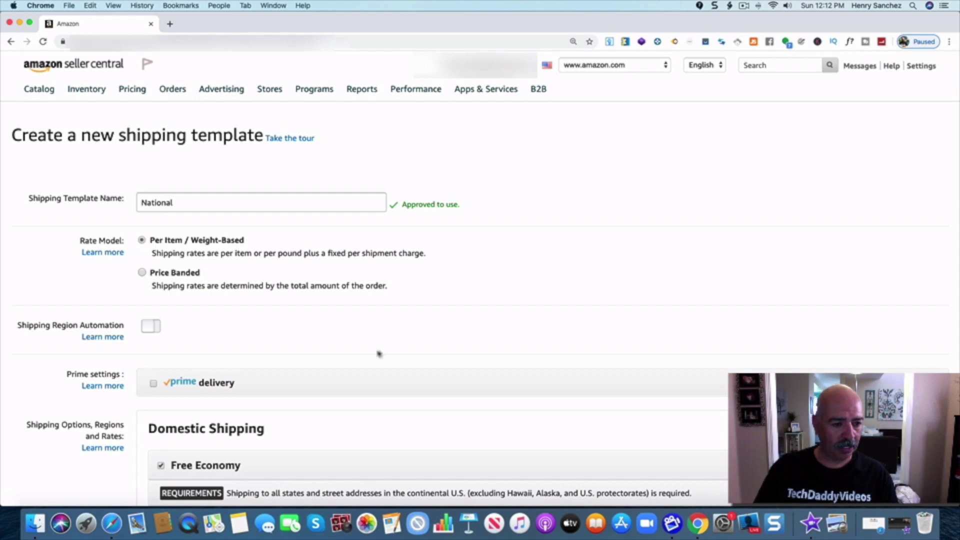
# Enable Prime delivery for the template to launch Automated Shipping Settings
pyautogui.scroll(-5, 359, 359)
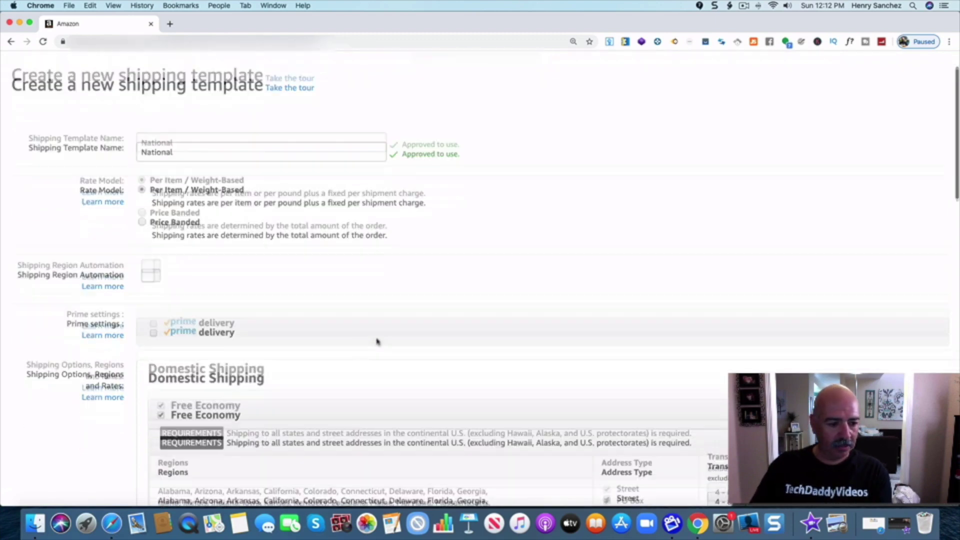
pyautogui.scroll(-2, 373, 299)
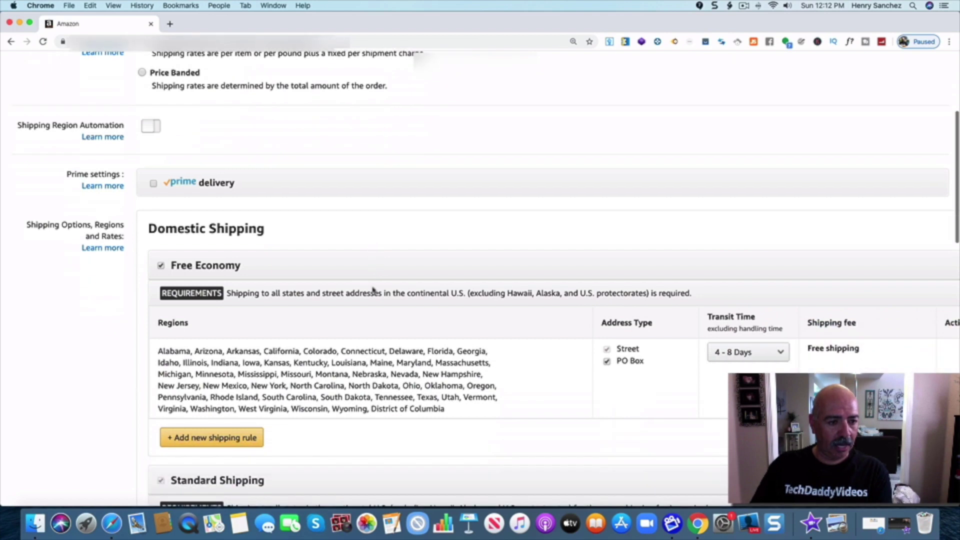
pyautogui.click(153, 185)
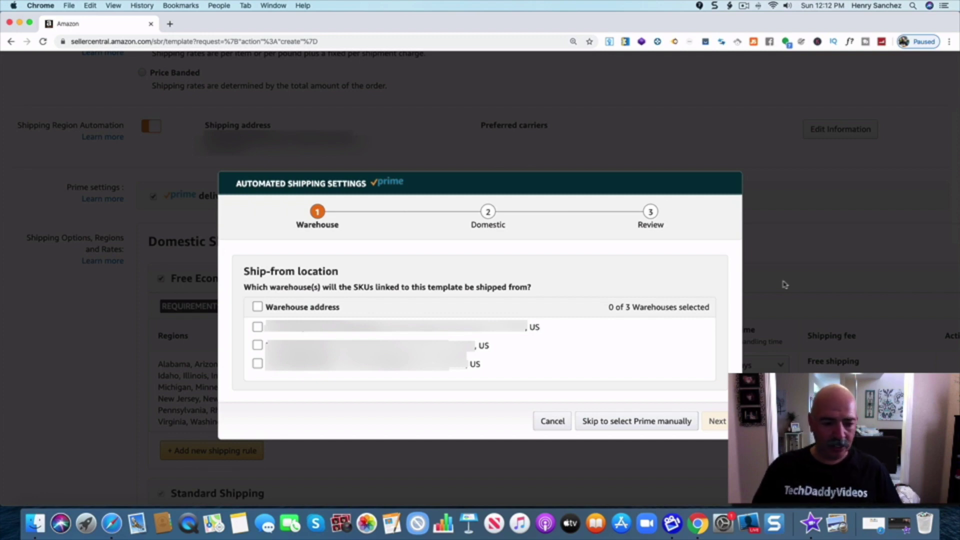
# Choose the first warehouse as the ship-from location and advance to the Domestic step
pyautogui.click(257, 327)
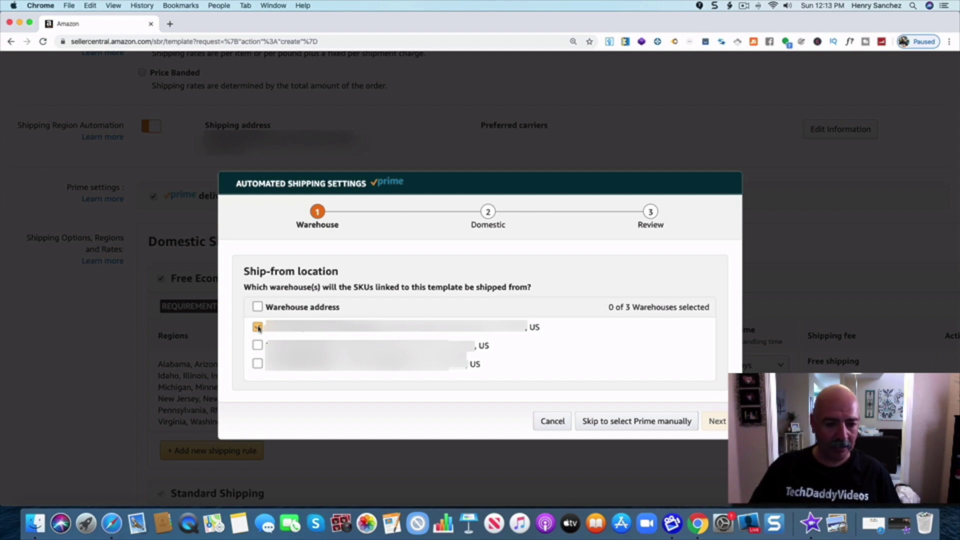
pyautogui.click(256, 327)
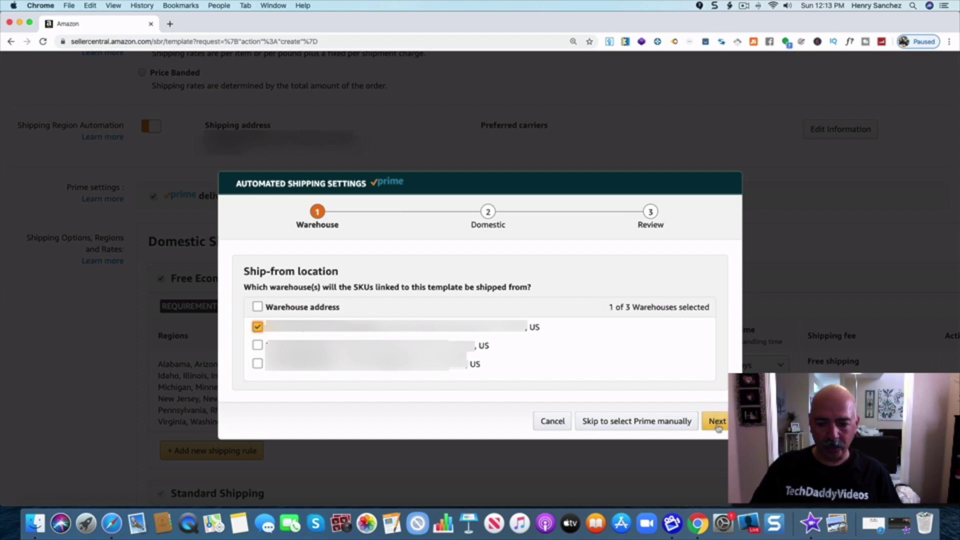
pyautogui.click(720, 421)
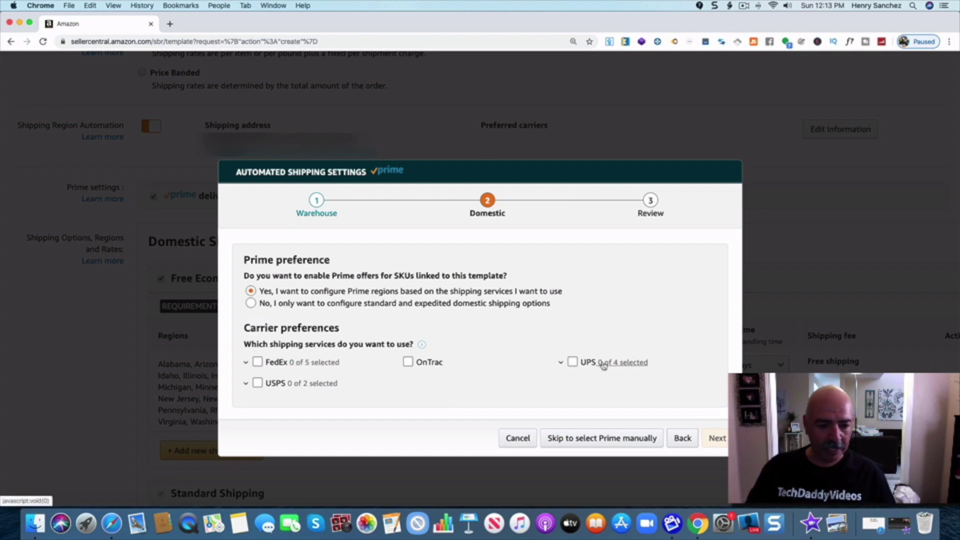
# After trying OnTrac and UPS, select only USPS (2 of 2 services) and proceed to Review
pyautogui.click(278, 387)
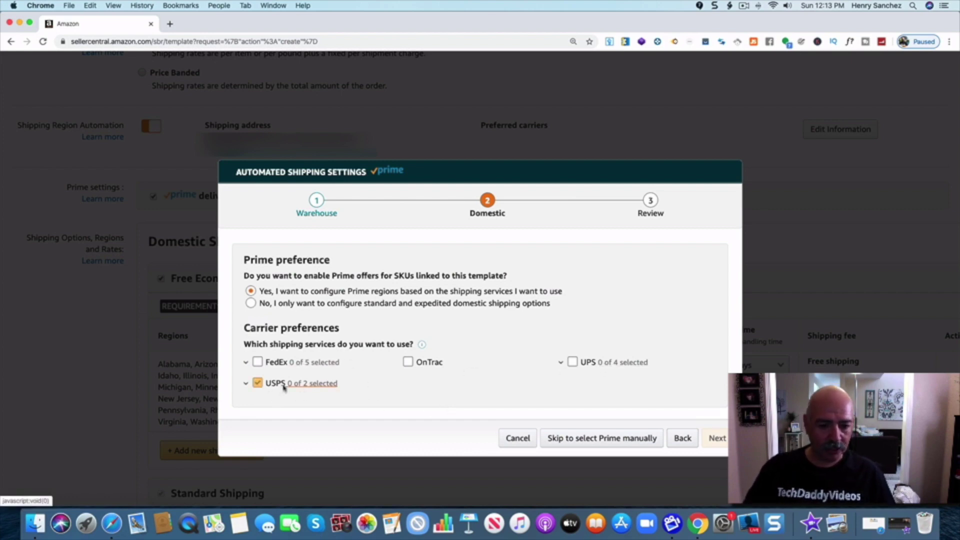
pyautogui.click(283, 388)
pyautogui.click(409, 366)
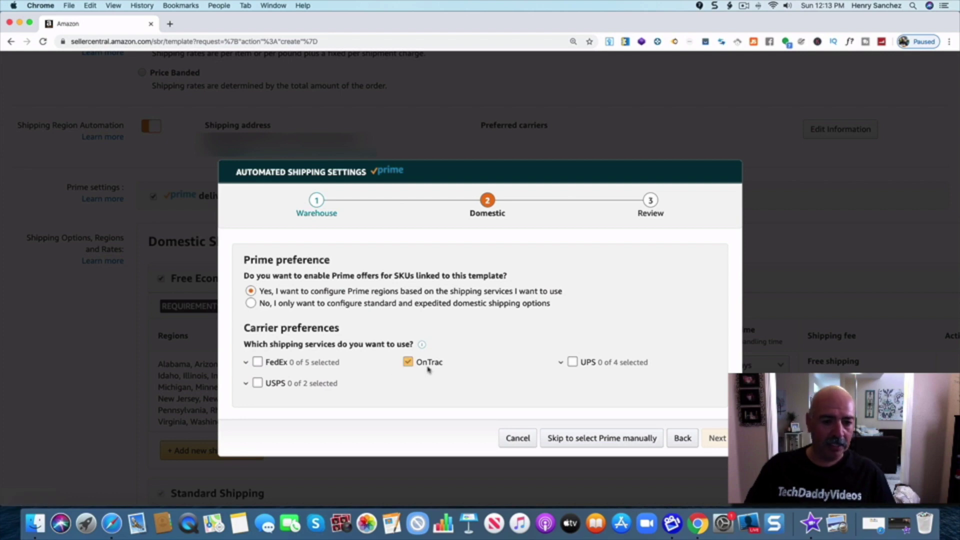
pyautogui.click(428, 368)
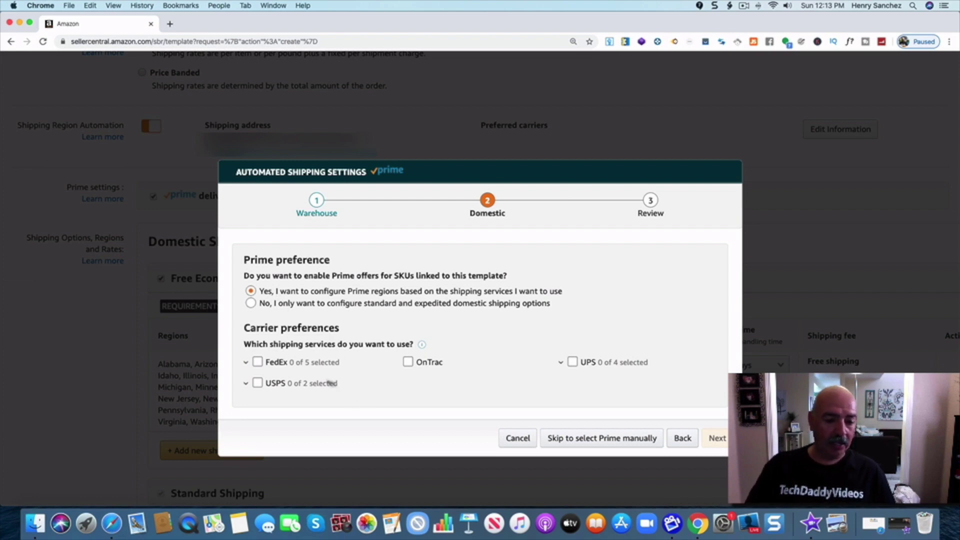
pyautogui.click(589, 366)
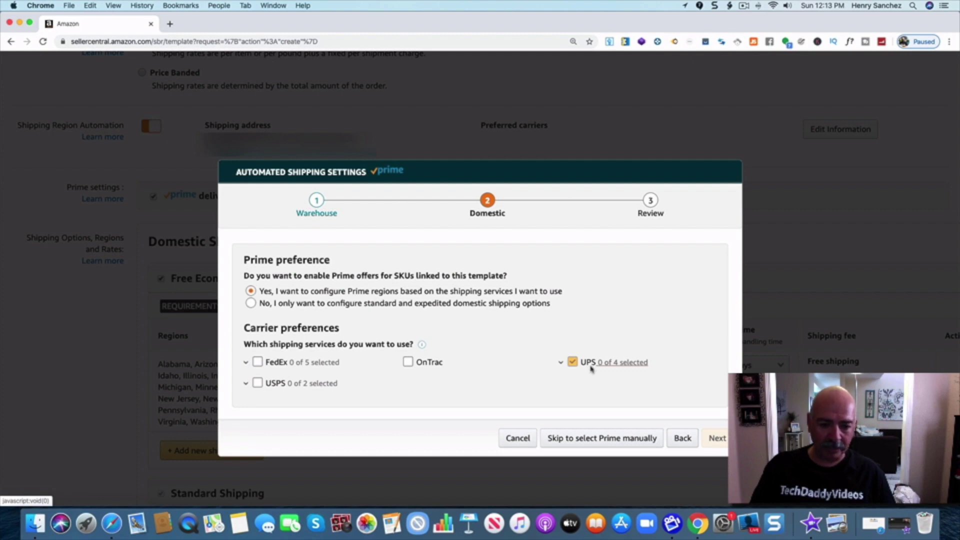
pyautogui.click(591, 369)
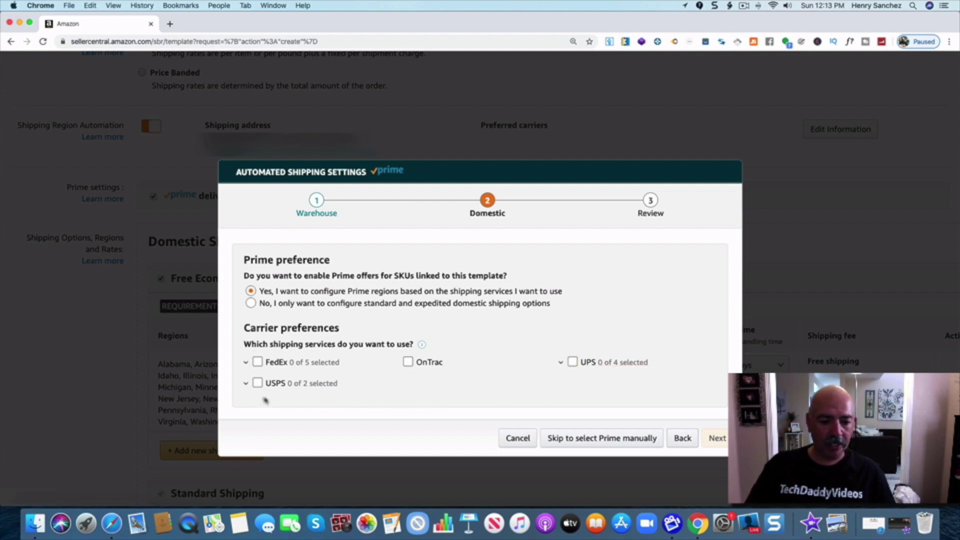
pyautogui.click(276, 383)
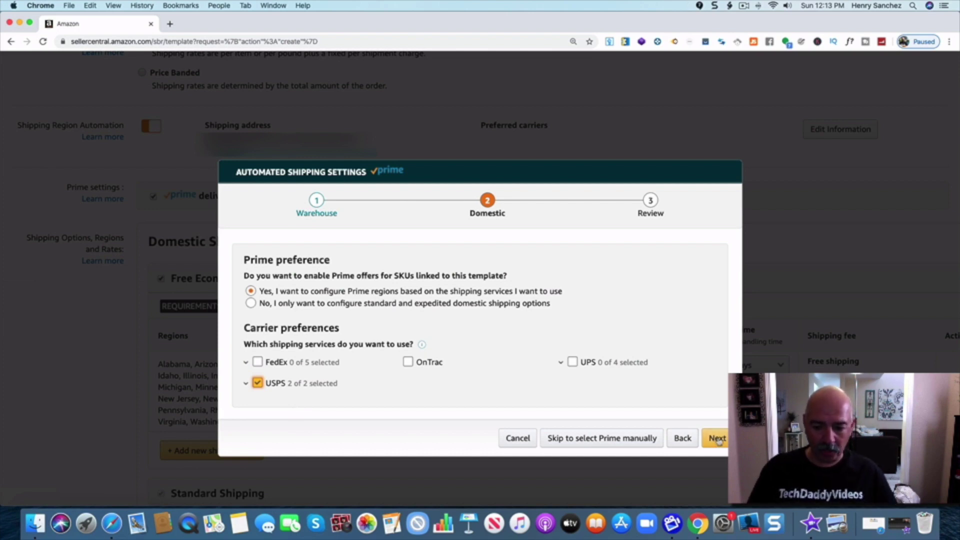
pyautogui.click(717, 438)
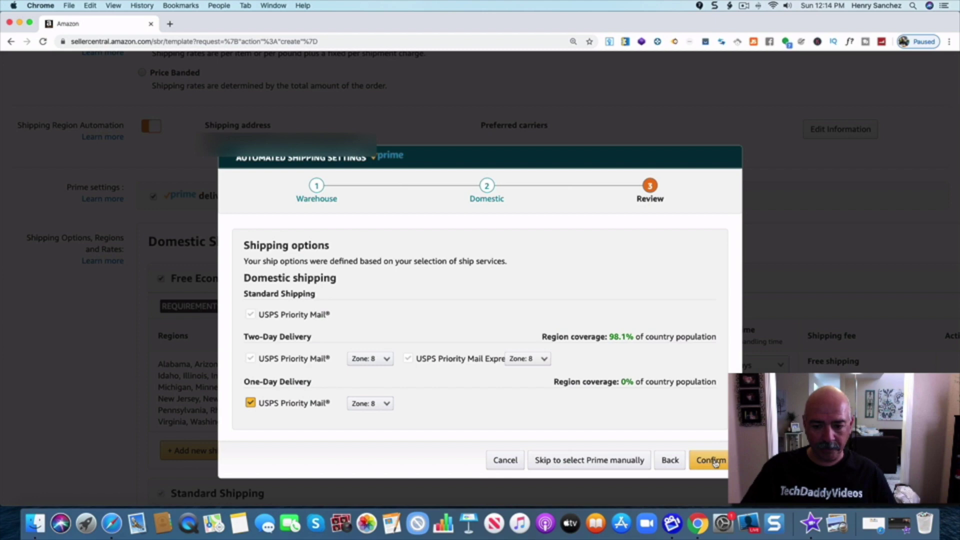
# Confirm the USPS Priority Mail options for Standard, Two-Day and One-Day Prime delivery
pyautogui.click(715, 461)
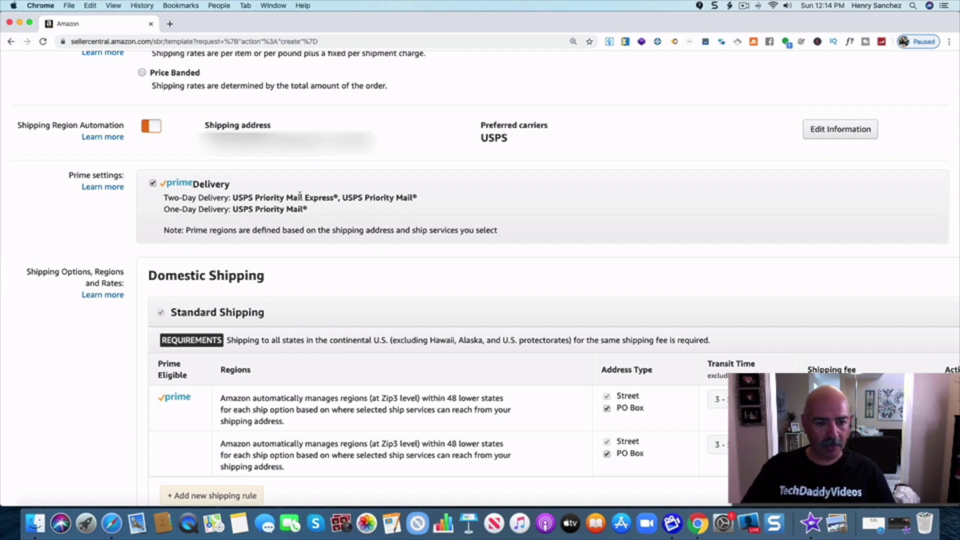
# Scroll down to the National template's Standard Shipping rules, including the Prime-eligible free 3–5 day rule
pyautogui.scroll(-5, 299, 195)
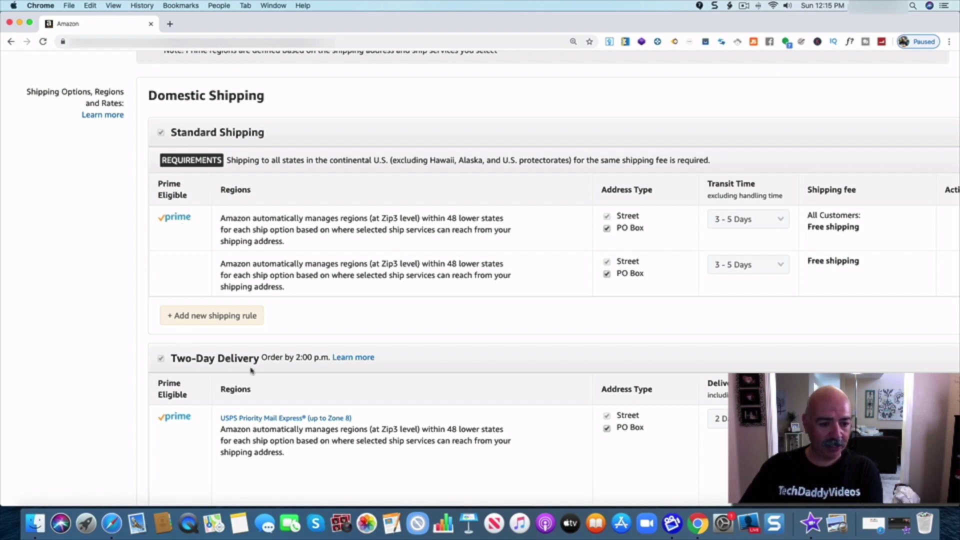
pyautogui.scroll(-5, 502, 368)
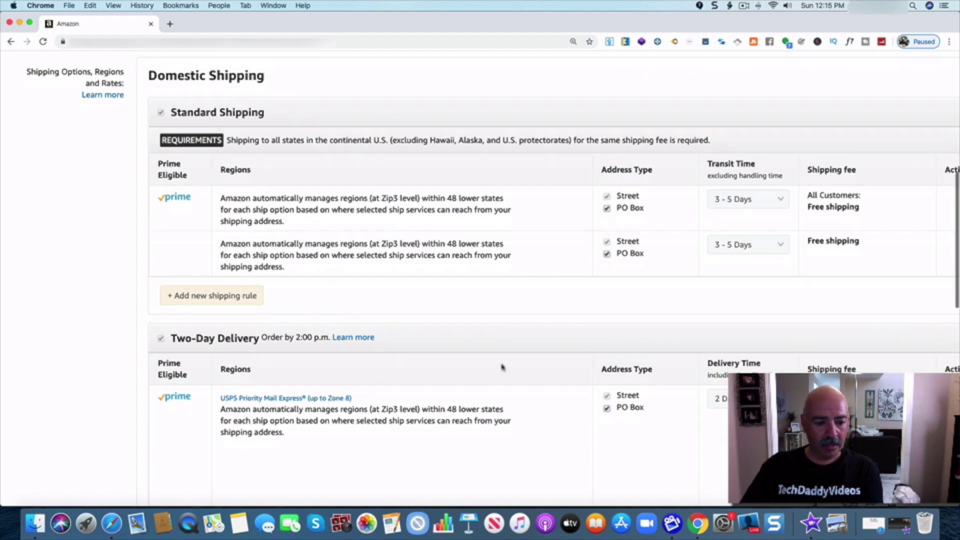
pyautogui.scroll(-5, 502, 368)
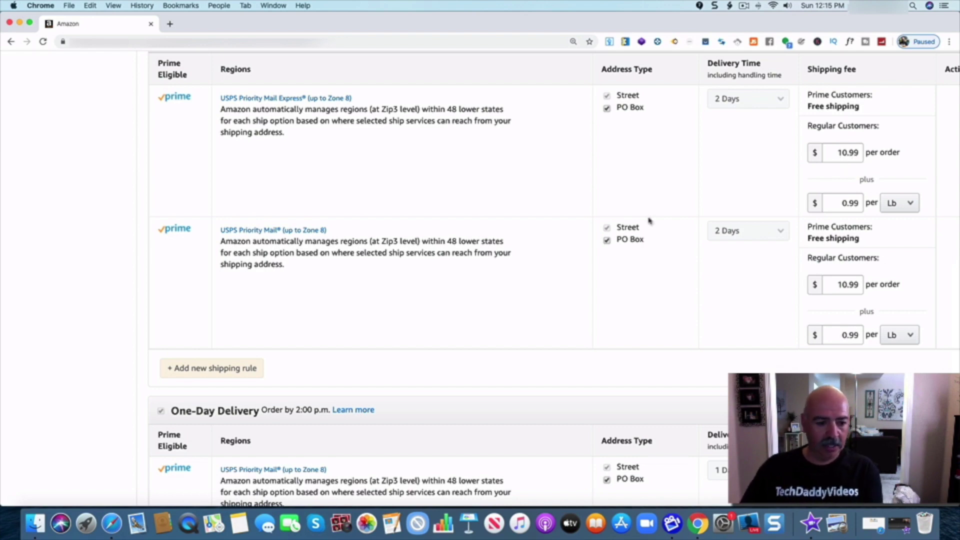
pyautogui.scroll(-2, 505, 315)
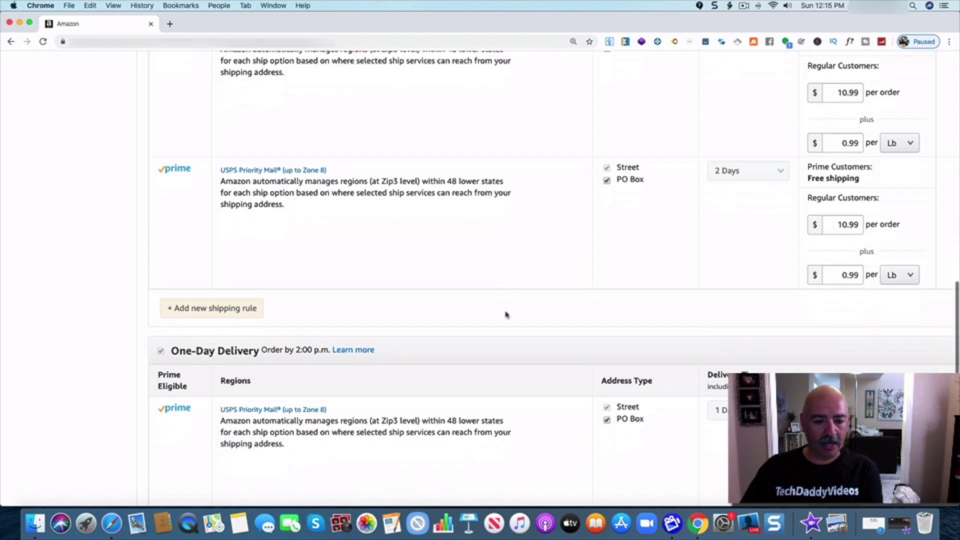
pyautogui.scroll(-1, 506, 314)
pyautogui.scroll(-2, 506, 314)
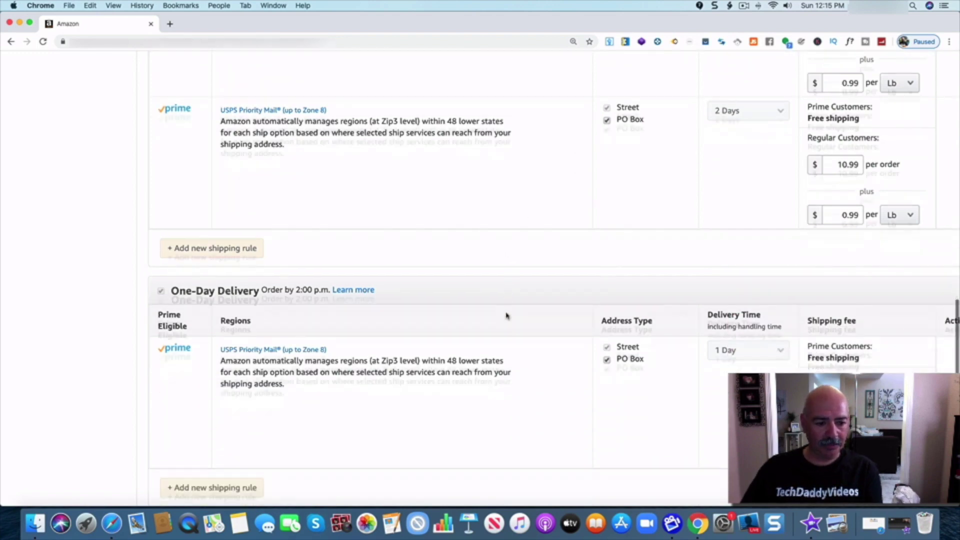
pyautogui.scroll(-5, 506, 315)
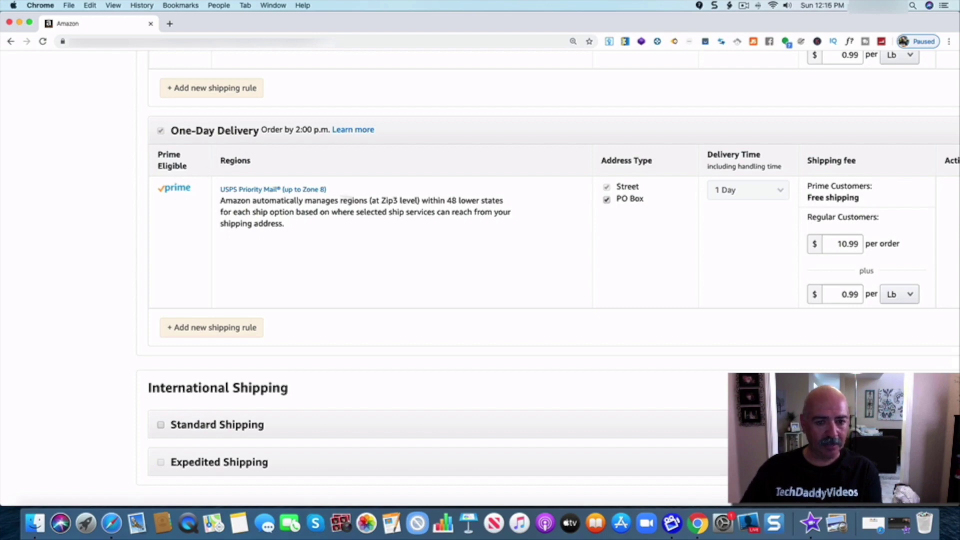
pyautogui.scroll(-1, 478, 272)
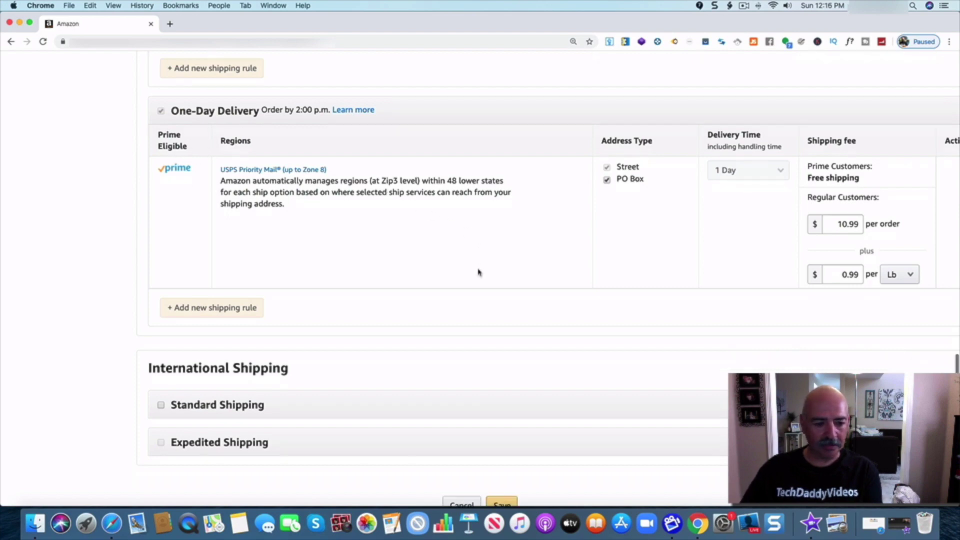
pyautogui.scroll(-1, 479, 272)
pyautogui.scroll(15, 478, 273)
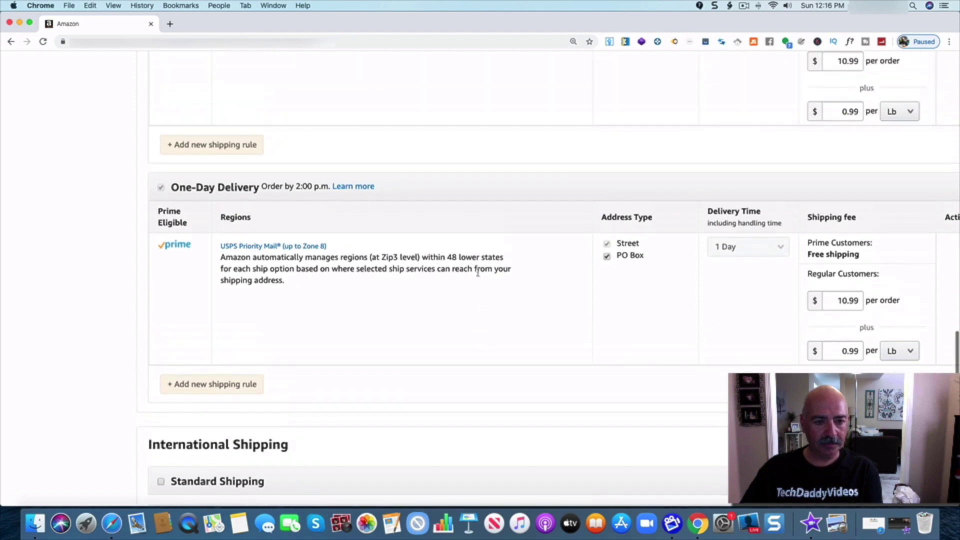
pyautogui.scroll(5, 478, 272)
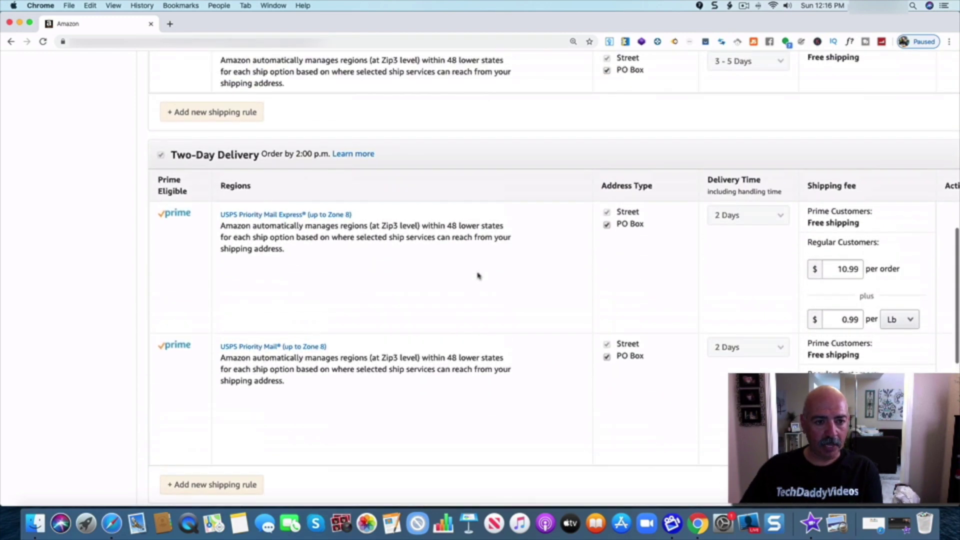
pyautogui.scroll(4, 518, 141)
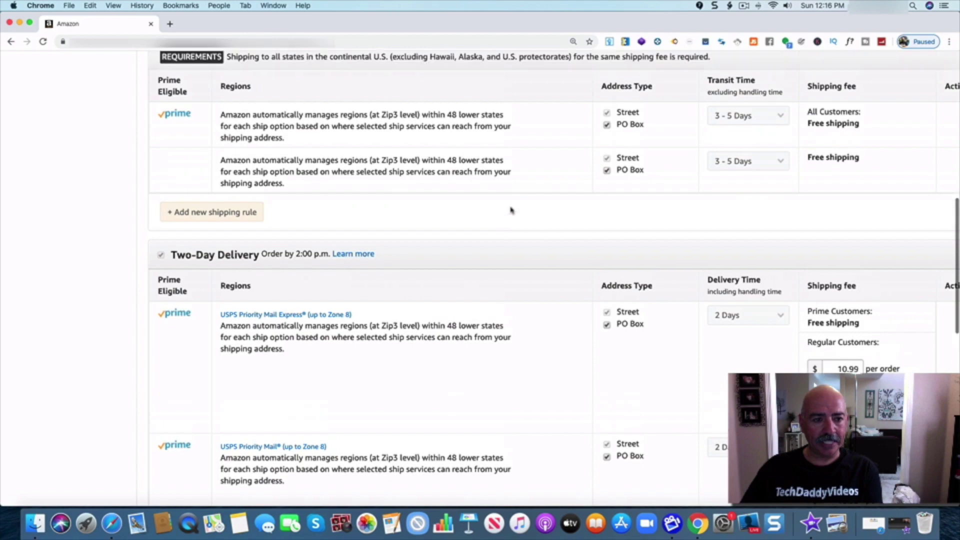
pyautogui.scroll(4, 510, 210)
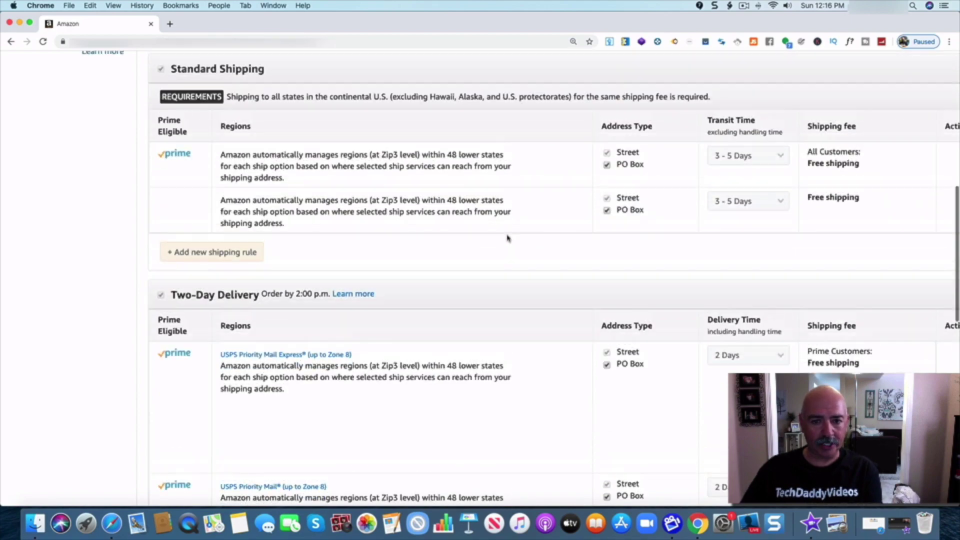
pyautogui.scroll(5, 510, 257)
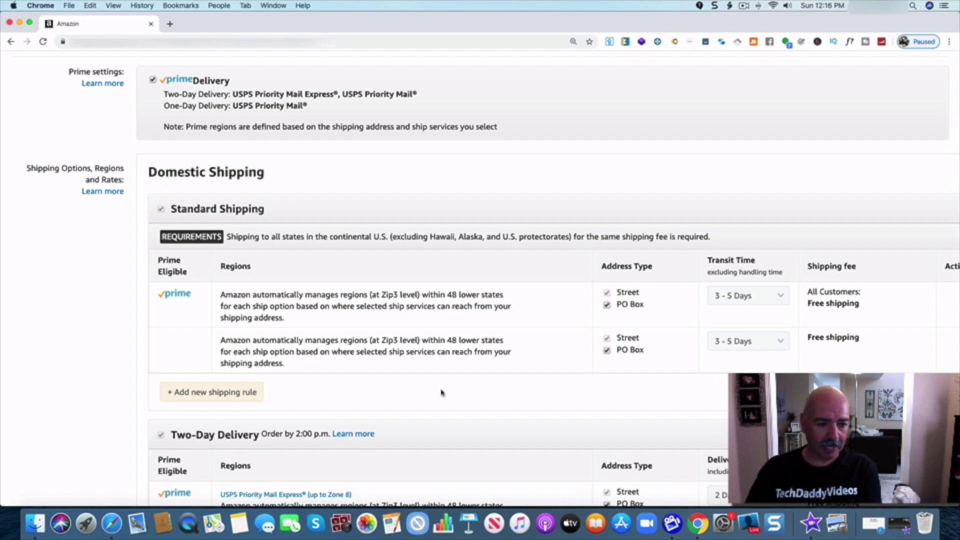
pyautogui.scroll(-5, 442, 393)
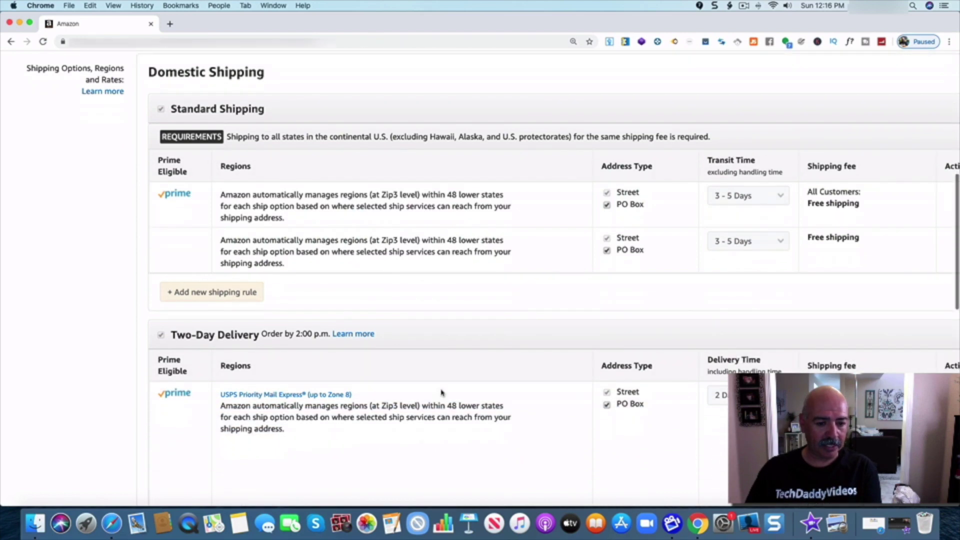
pyautogui.scroll(-2, 442, 393)
pyautogui.scroll(-3, 442, 393)
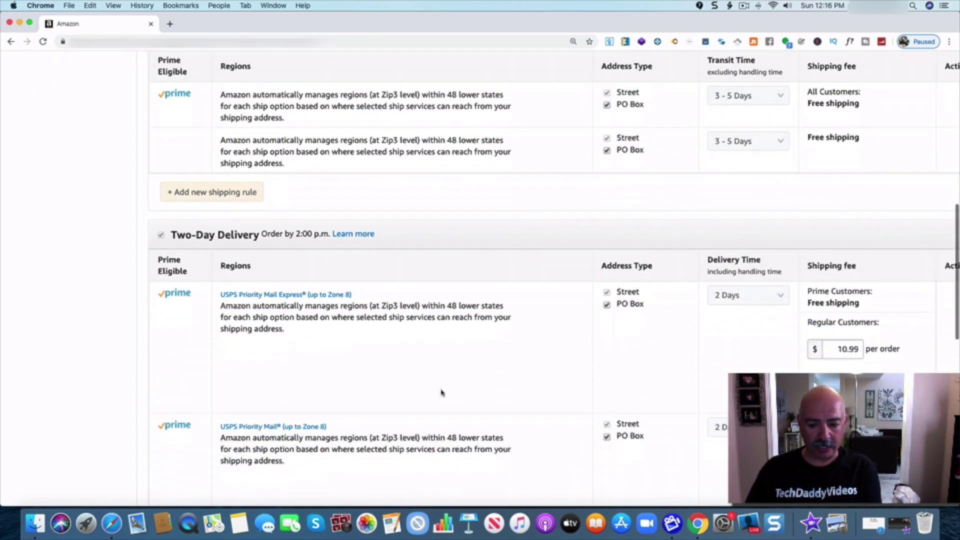
pyautogui.scroll(-4, 442, 393)
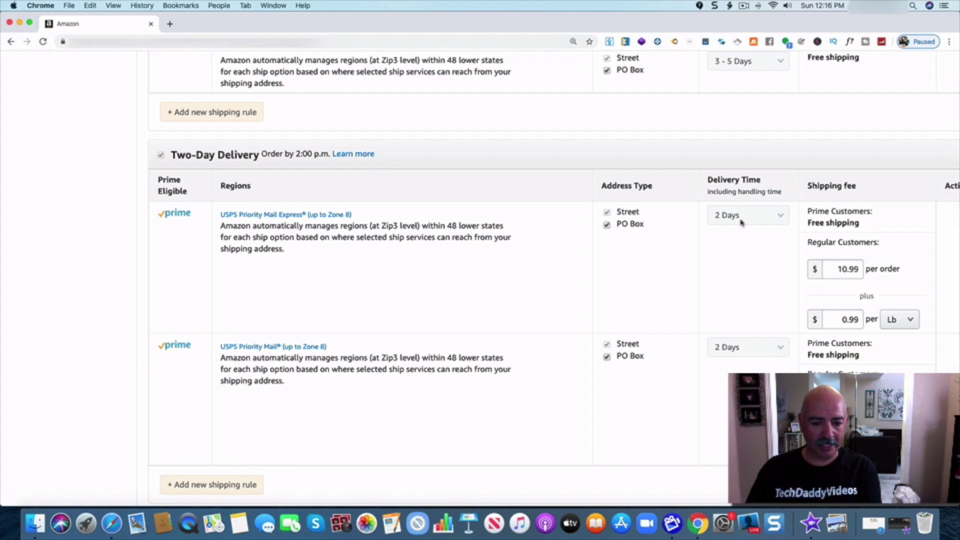
pyautogui.scroll(-10, 478, 391)
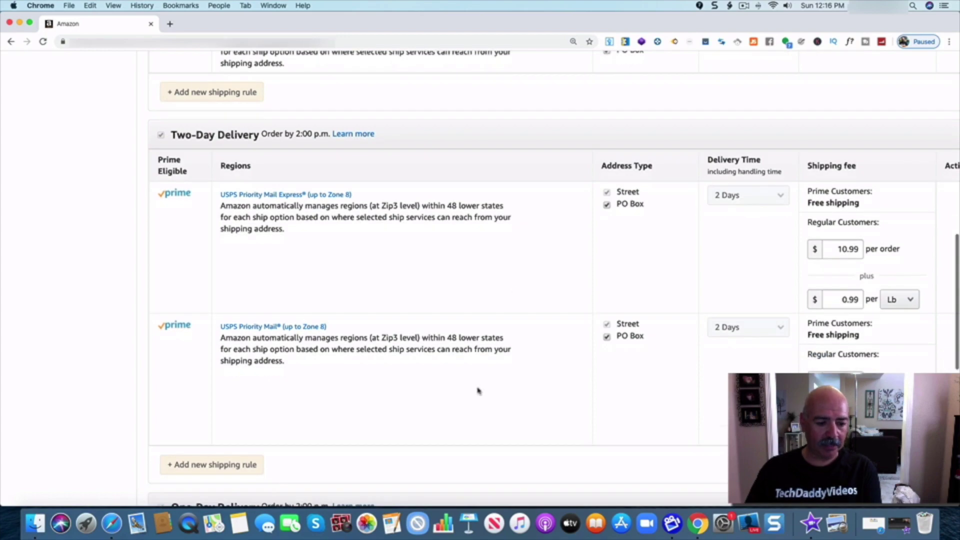
pyautogui.scroll(-7, 478, 391)
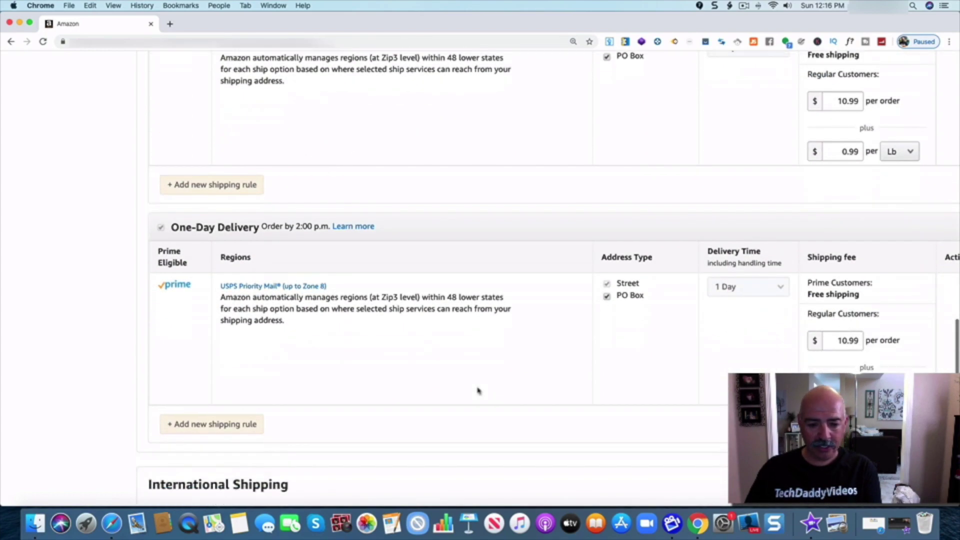